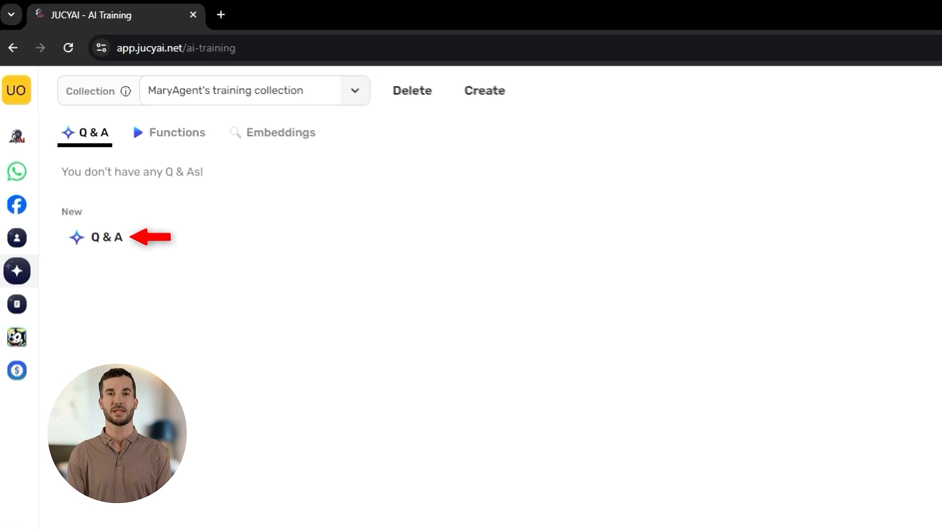
Start a new Q & A with the question "Where do i learn more about JucyAi." and the answer "Click here to get to Jugyaj help".
{"action": "left_click", "coordinate": [97, 238]}
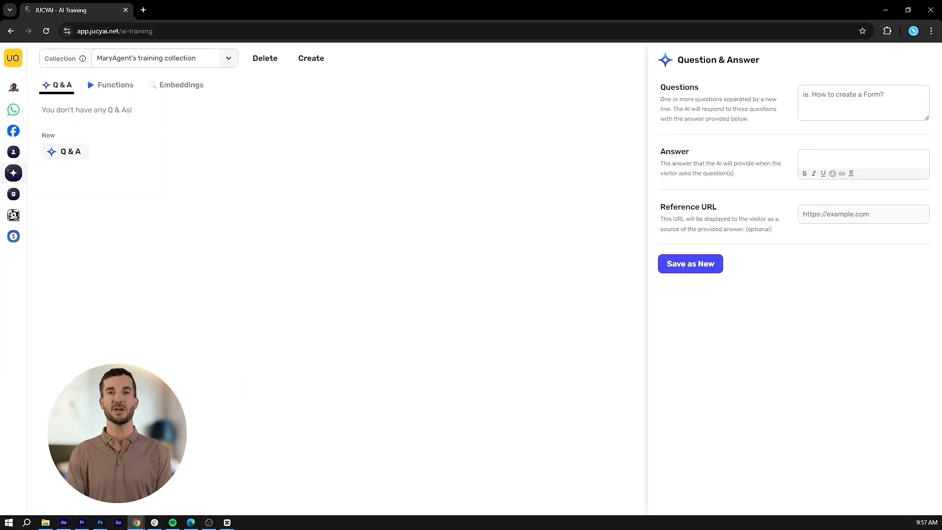
{"action": "left_click", "coordinate": [864, 102]}
{"action": "type", "text": "Where do i learn more about JucyAi."}
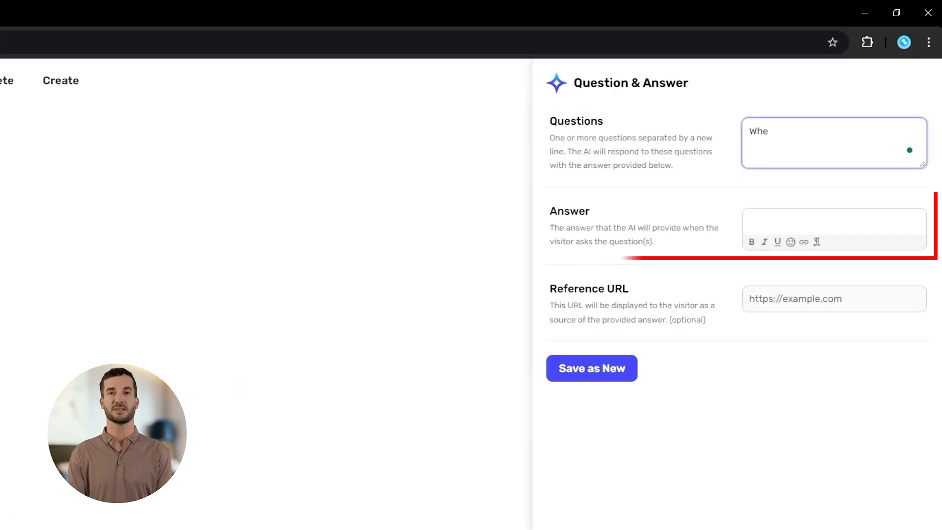
{"action": "key", "text": "Tab"}
{"action": "type", "text": "Click here to get to Jugyaj help"}
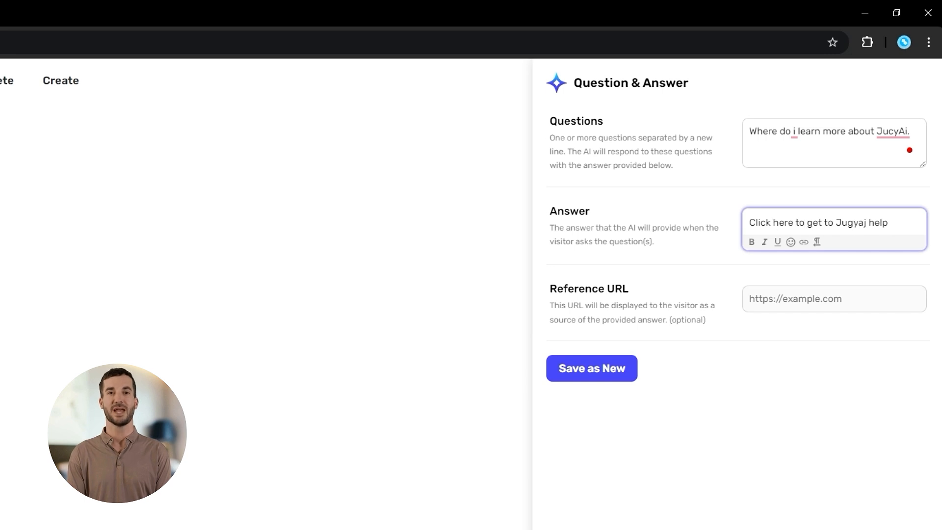
{"action": "key", "text": "alt+Tab"}
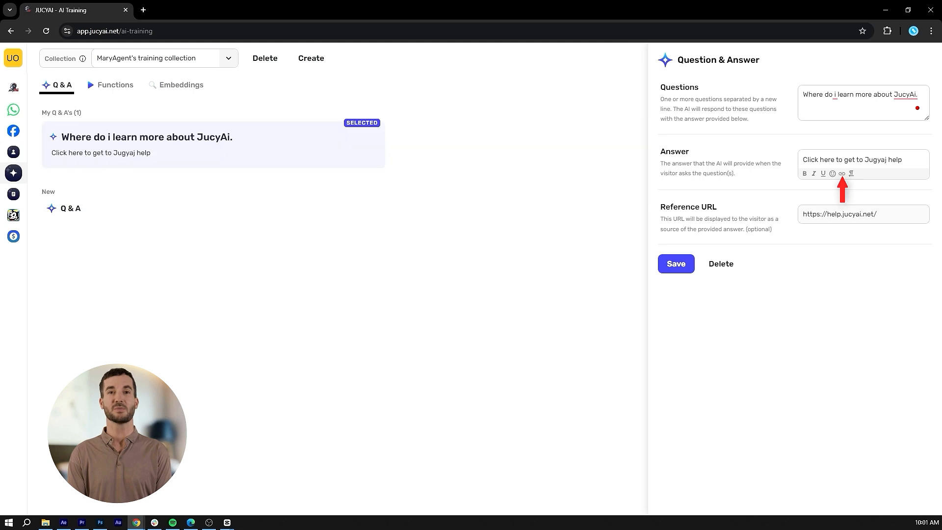
{"action": "left_click", "coordinate": [842, 174]}
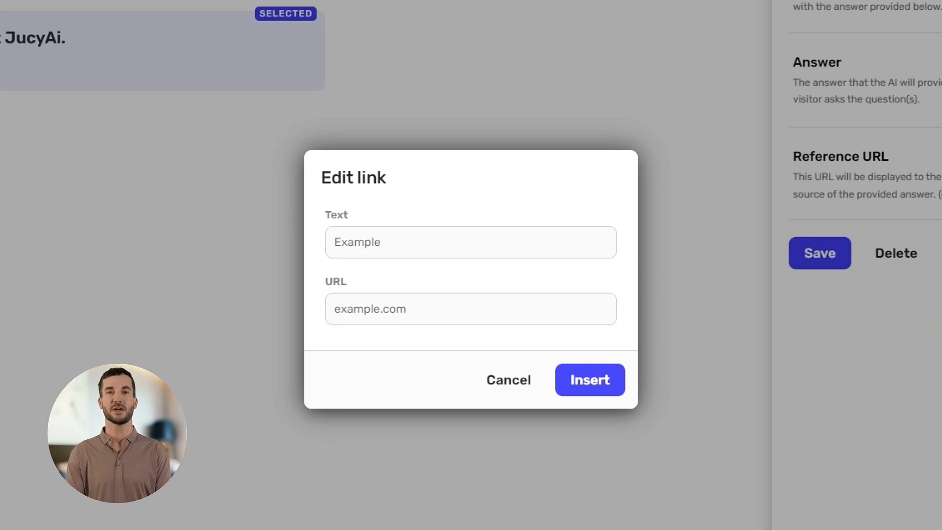
{"action": "left_click", "coordinate": [471, 242]}
{"action": "type", "text": "Documentation"}
{"action": "left_click", "coordinate": [392, 309]}
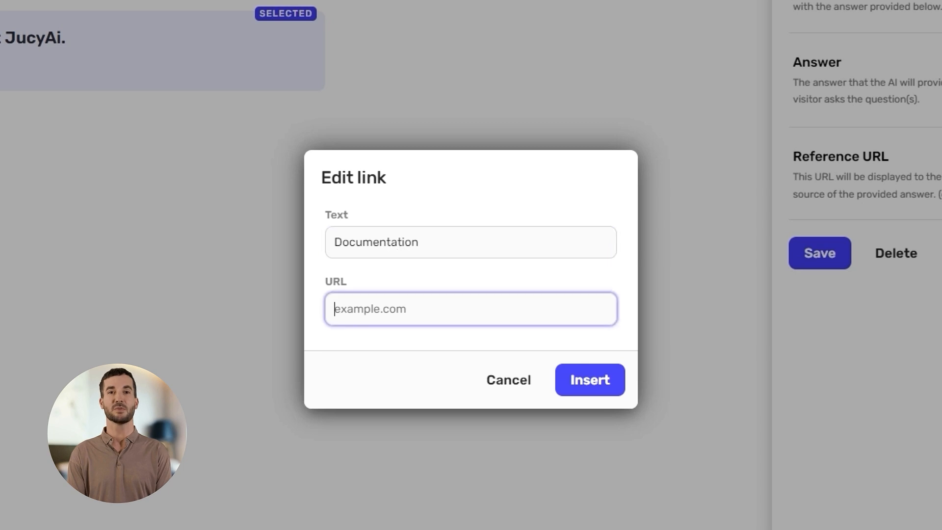
{"action": "type", "text": "http"}
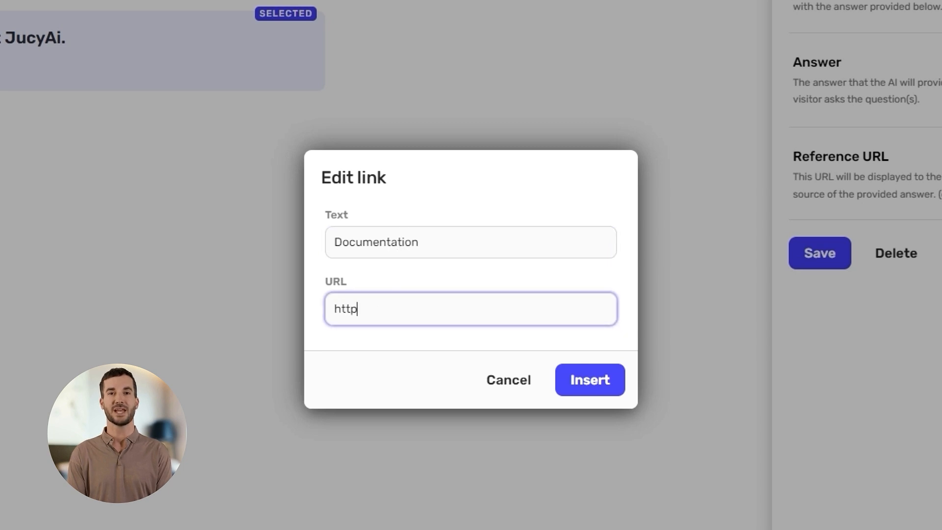
{"action": "type", "text": "s://help.jucyai.net"}
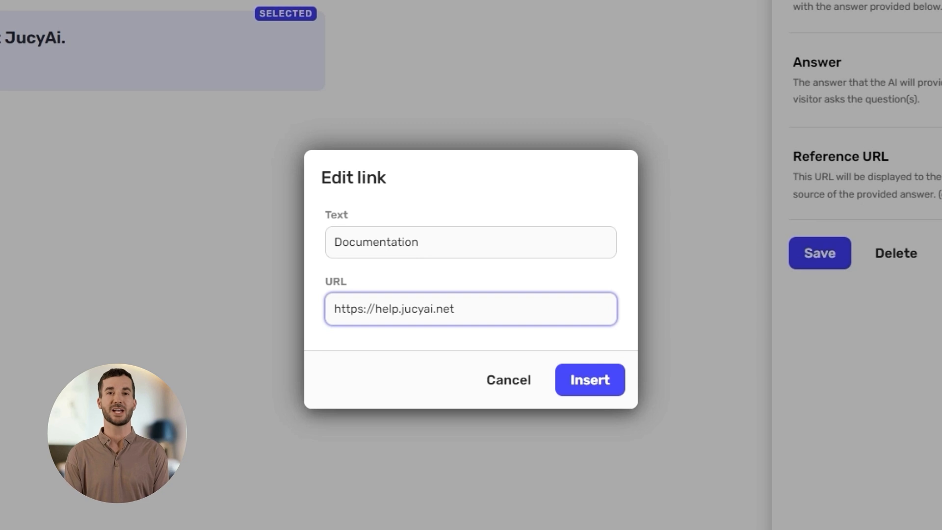
{"action": "left_click", "coordinate": [590, 380]}
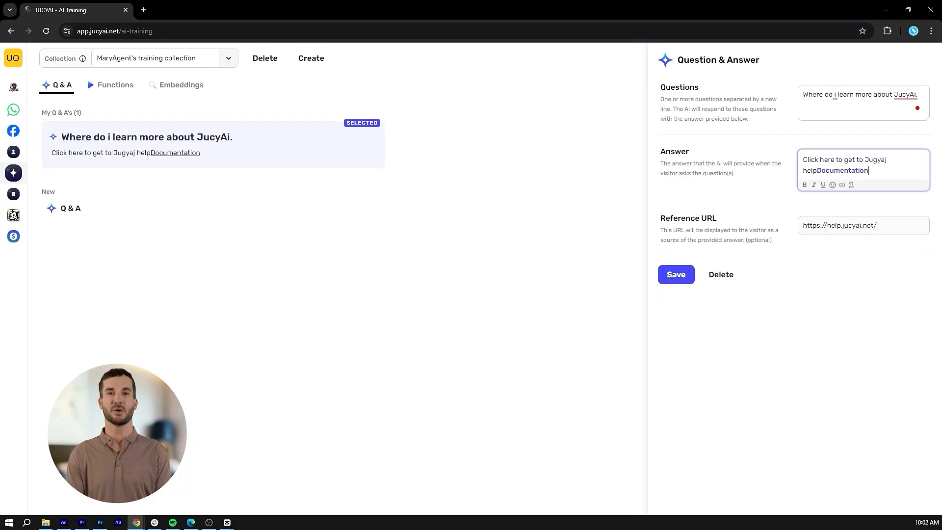
{"action": "left_click", "coordinate": [676, 275]}
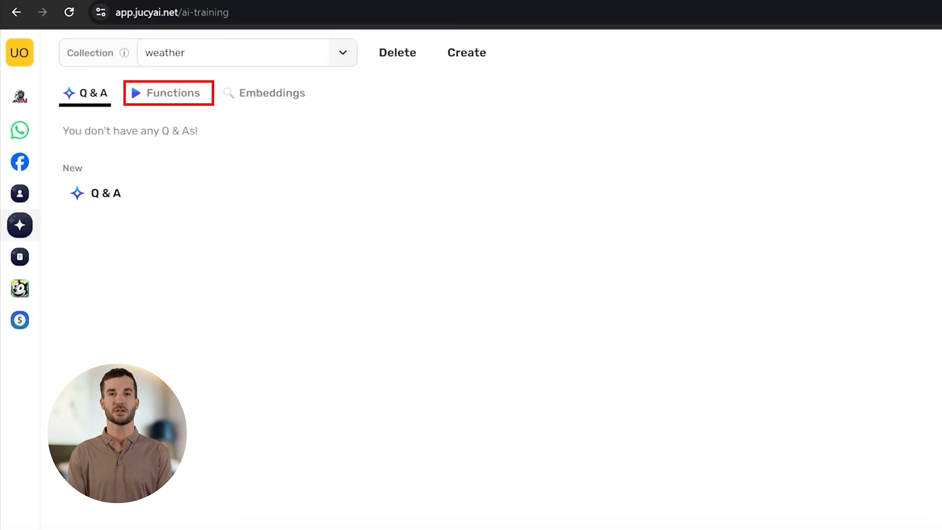
{"action": "left_click", "coordinate": [167, 93]}
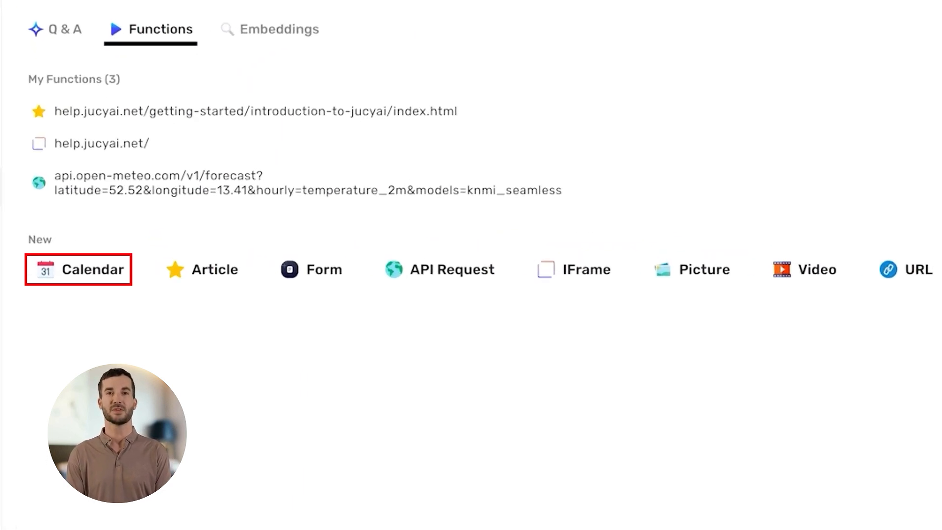
{"action": "left_click", "coordinate": [80, 269]}
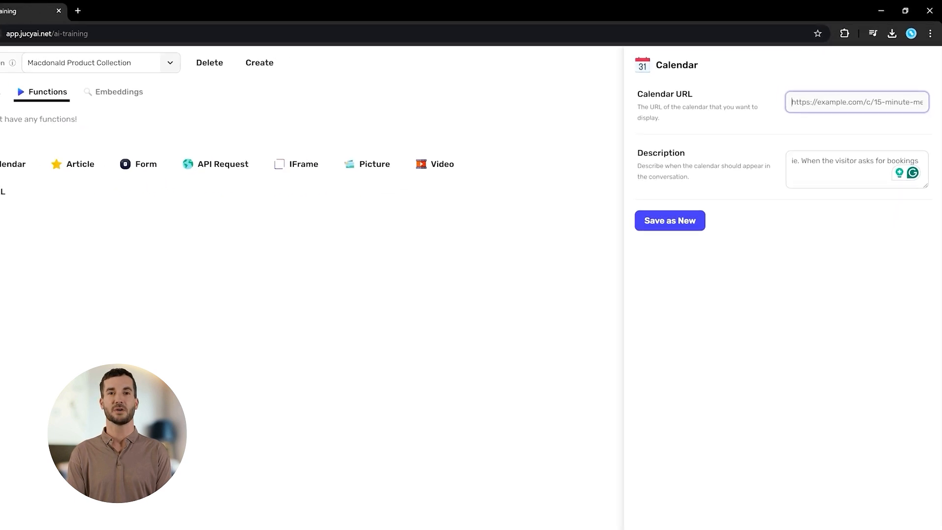
{"action": "right_click", "coordinate": [812, 97]}
{"action": "left_click", "coordinate": [670, 189]}
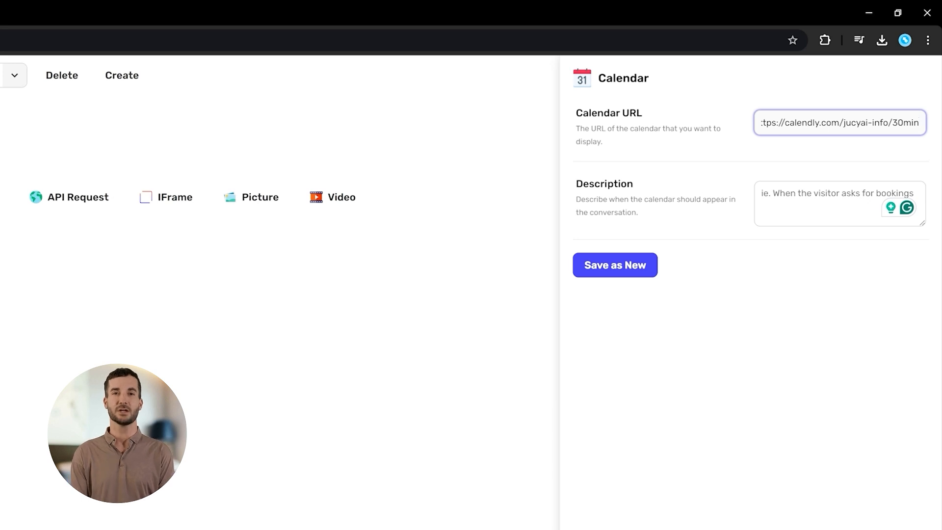
Set the calendar function's description to "Excited to see our product in action? Let's get you scheduled for a demo".
{"action": "left_click", "coordinate": [814, 198]}
{"action": "type", "text": "Excited to see"}
{"action": "type", "text": " our product in action? Let's get yo"}
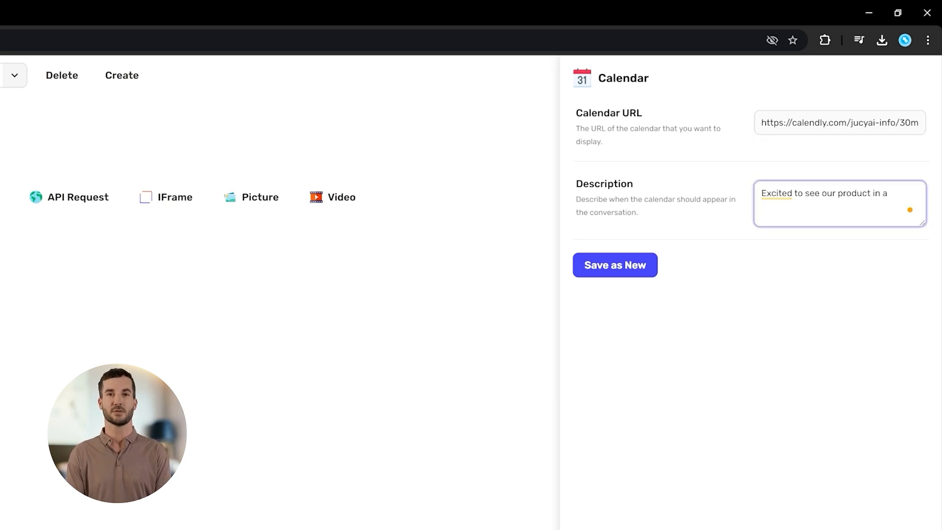
{"action": "type", "text": "u scheduled for a demo"}
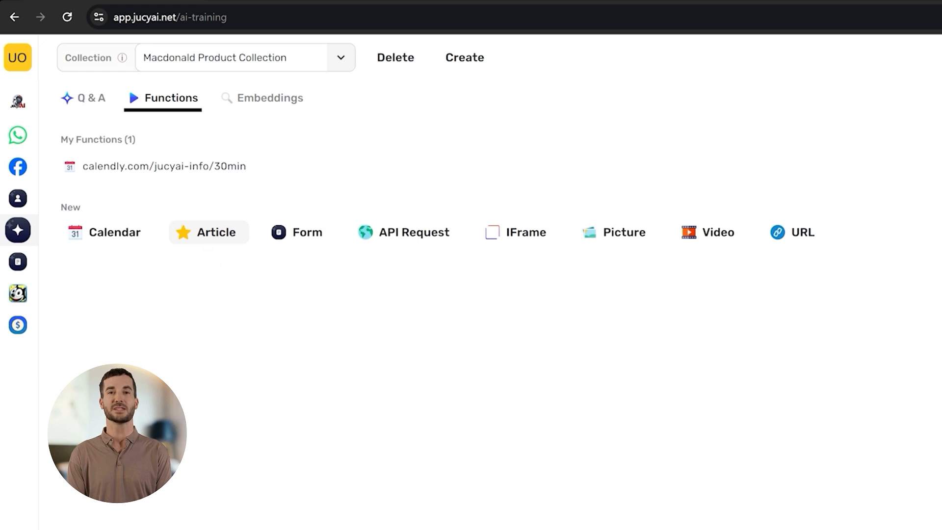
{"action": "left_click", "coordinate": [209, 232]}
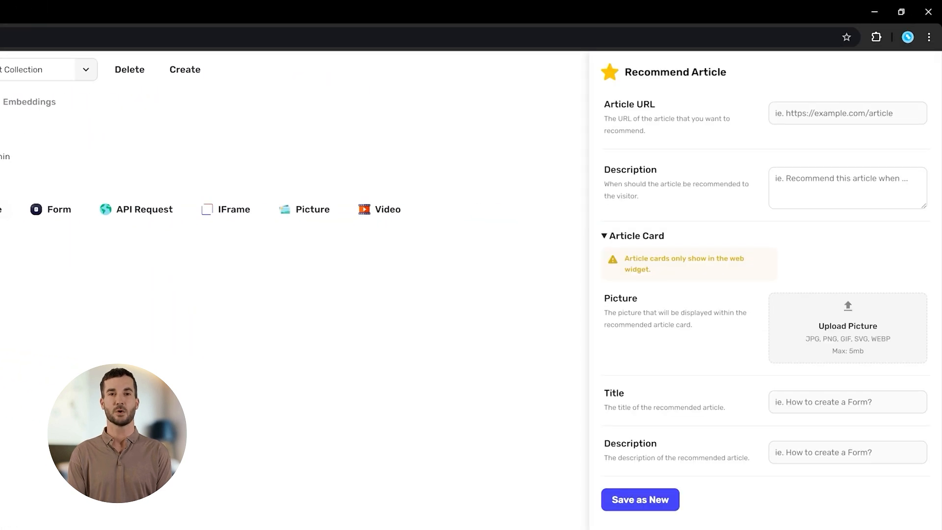
{"action": "left_click", "coordinate": [801, 113]}
{"action": "right_click", "coordinate": [801, 114]}
{"action": "left_click", "coordinate": [638, 229]}
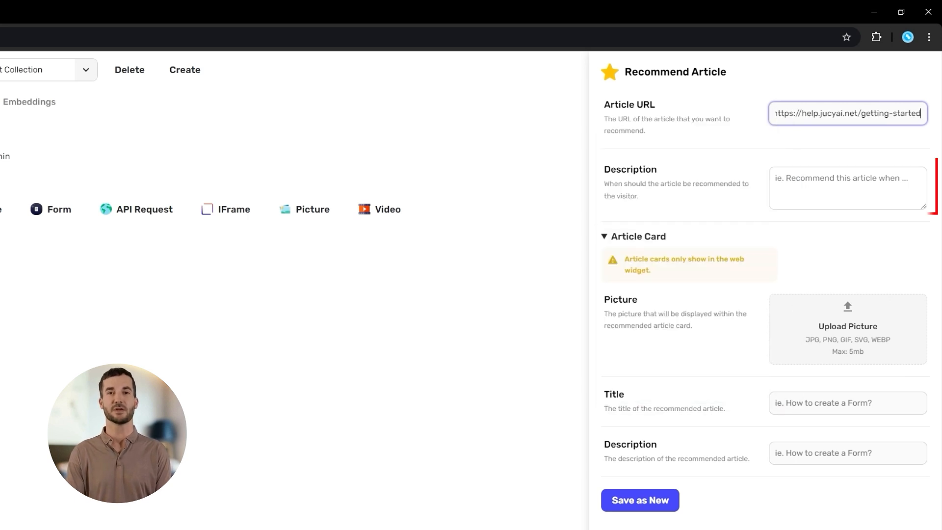
{"action": "key", "text": "Home"}
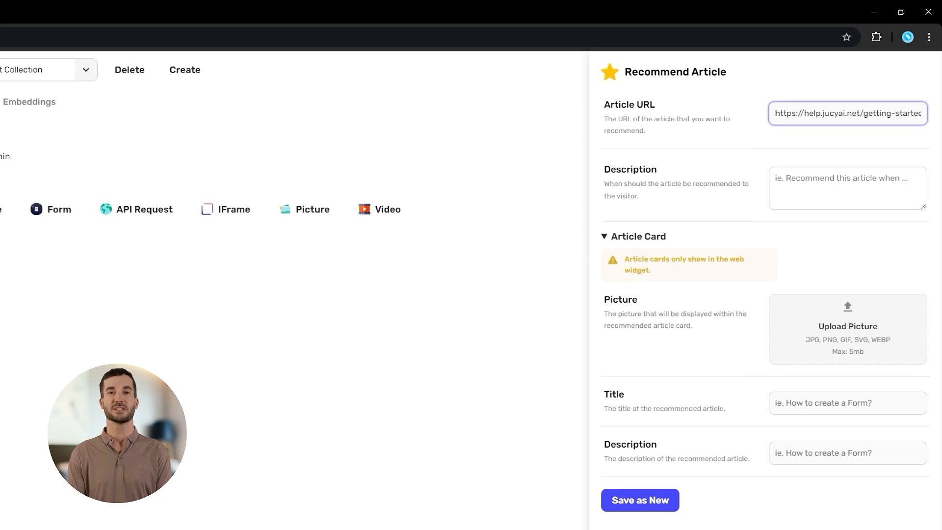
{"action": "left_click", "coordinate": [848, 188]}
{"action": "type", "text": "When a"}
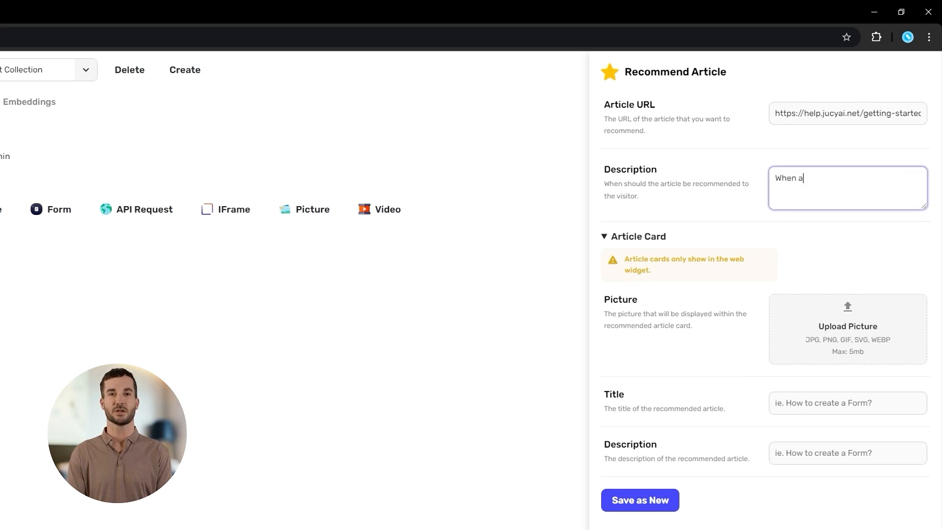
{"action": "type", "text": " visitor ask for help or documentation file."}
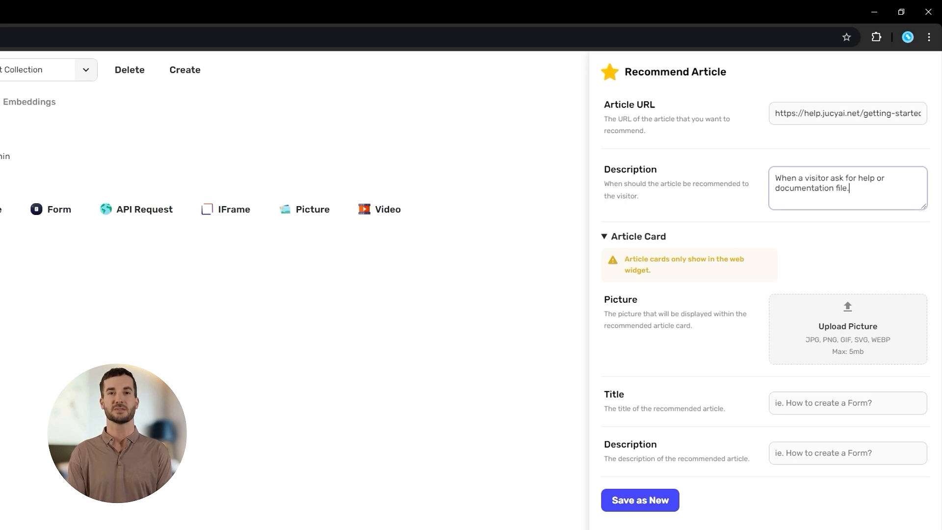
Upload the circular diagram of coloured icons from the Assets folder as the article card's picture.
{"action": "left_click", "coordinate": [847, 329]}
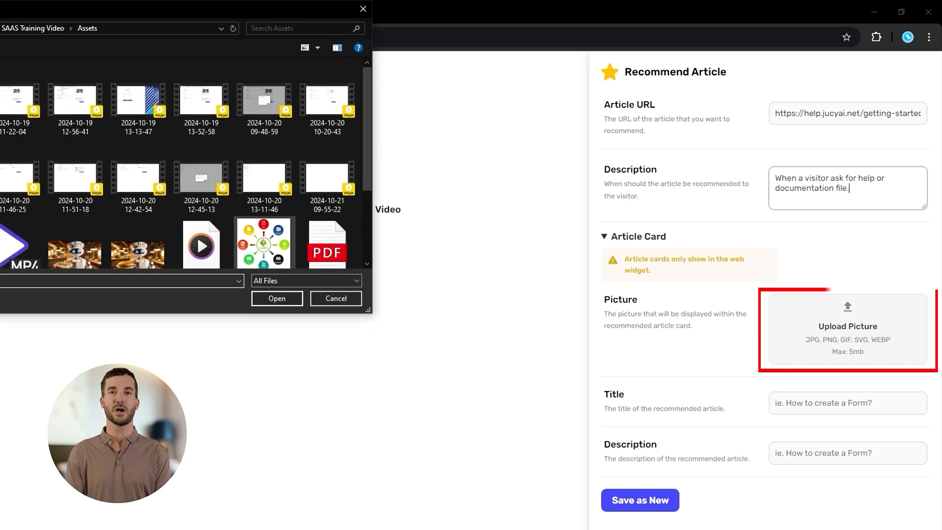
{"action": "left_click", "coordinate": [265, 245]}
{"action": "left_click", "coordinate": [277, 298]}
Title the article card "How to use jucyai", describe it as "How to use jucyai chatbot", and save the function as new.
{"action": "left_click", "coordinate": [848, 403]}
{"action": "type", "text": "How to use jucyai"}
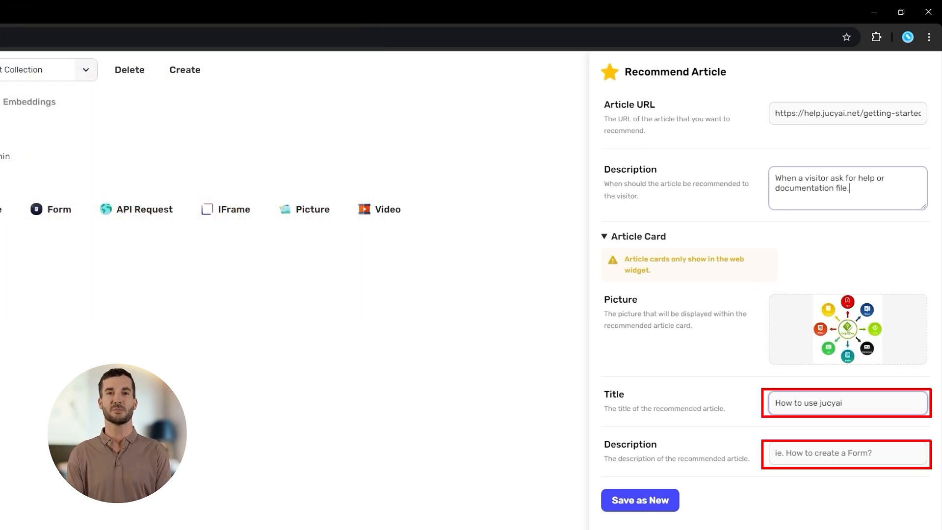
{"action": "left_click", "coordinate": [848, 453]}
{"action": "type", "text": "How to use jucyai chatbot"}
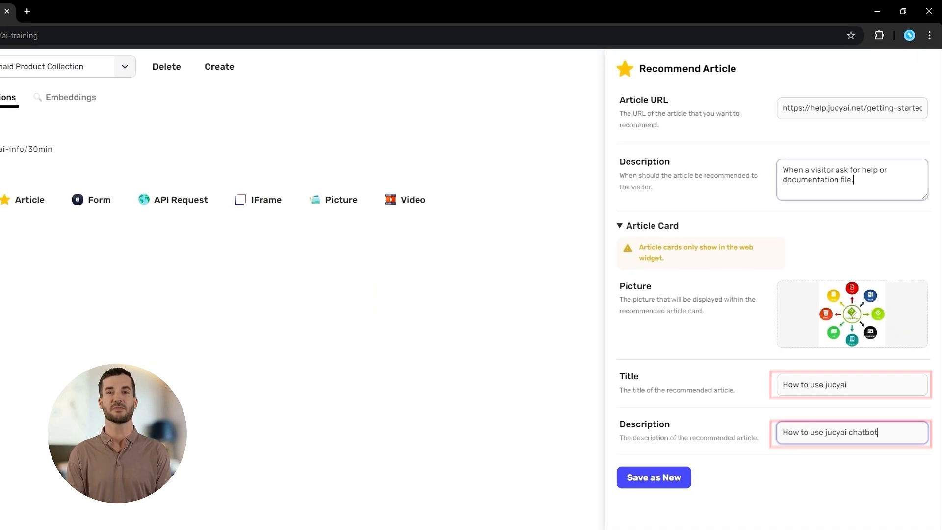
{"action": "left_click", "coordinate": [640, 500]}
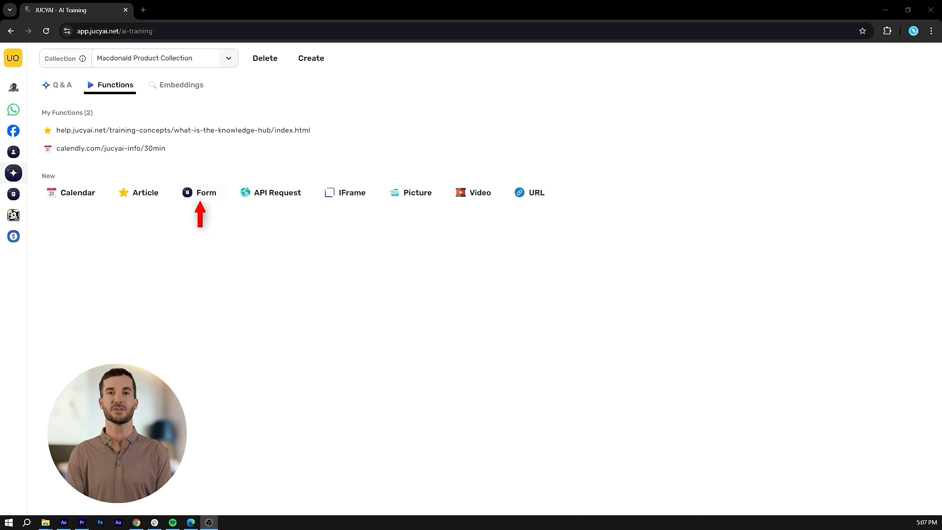
Create a Form function using the Complaint Form, described as "When the visitor wants to submit a complaint.", and save it.
{"action": "left_click", "coordinate": [202, 193]}
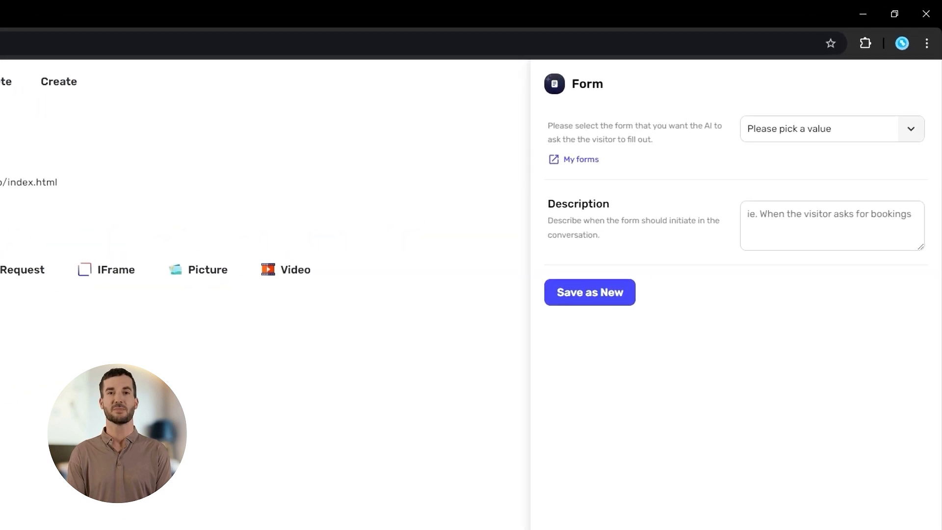
{"action": "left_click", "coordinate": [832, 128]}
{"action": "left_click", "coordinate": [811, 239]}
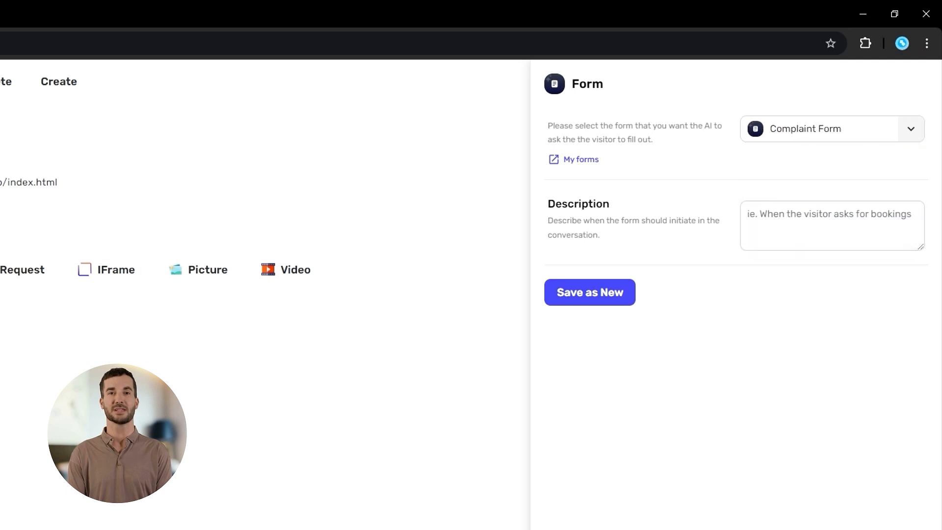
{"action": "left_click", "coordinate": [832, 225]}
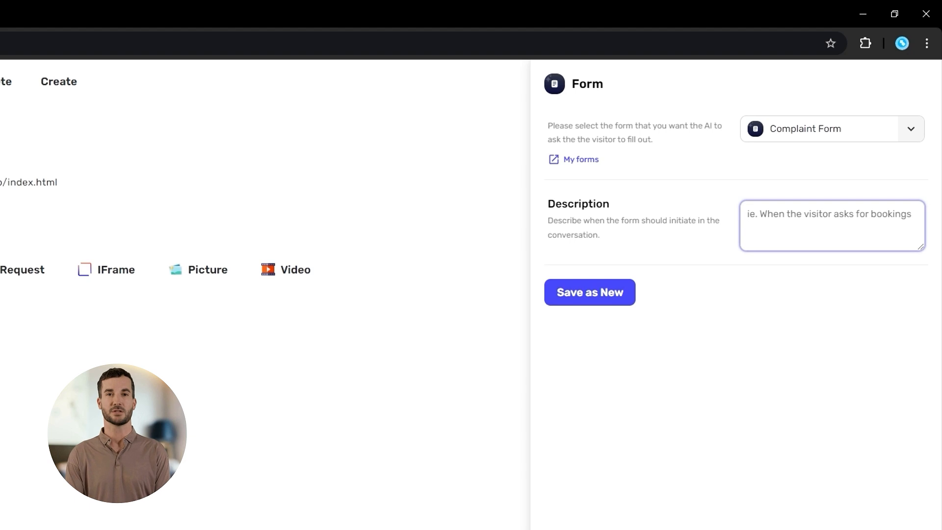
{"action": "type", "text": "When the visitor wants to submit a complaint."}
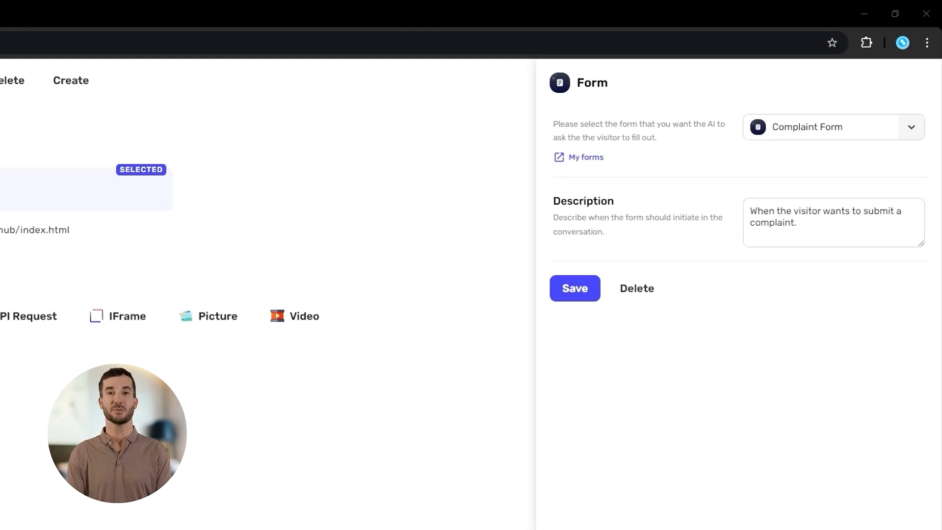
{"action": "left_click", "coordinate": [569, 292]}
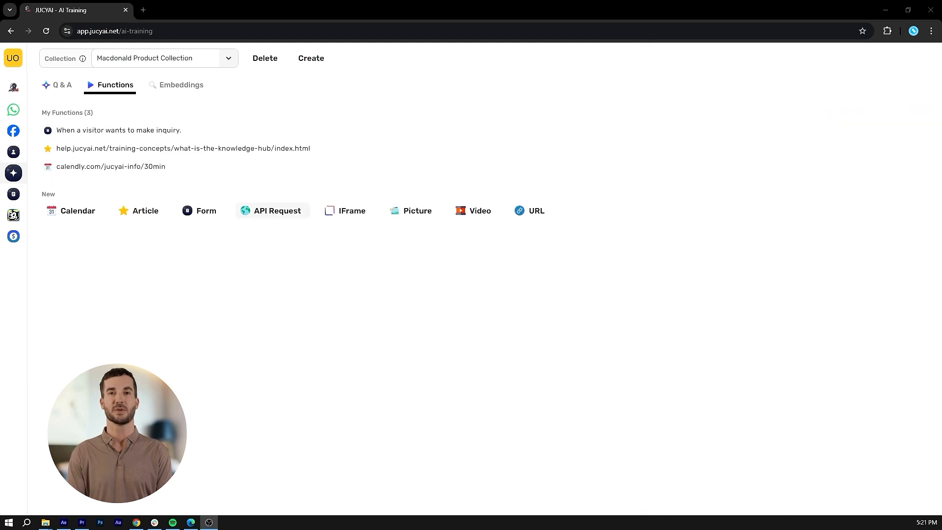
Start a new IFrame function in the Macdonald Product Collection.
{"action": "left_click", "coordinate": [277, 211]}
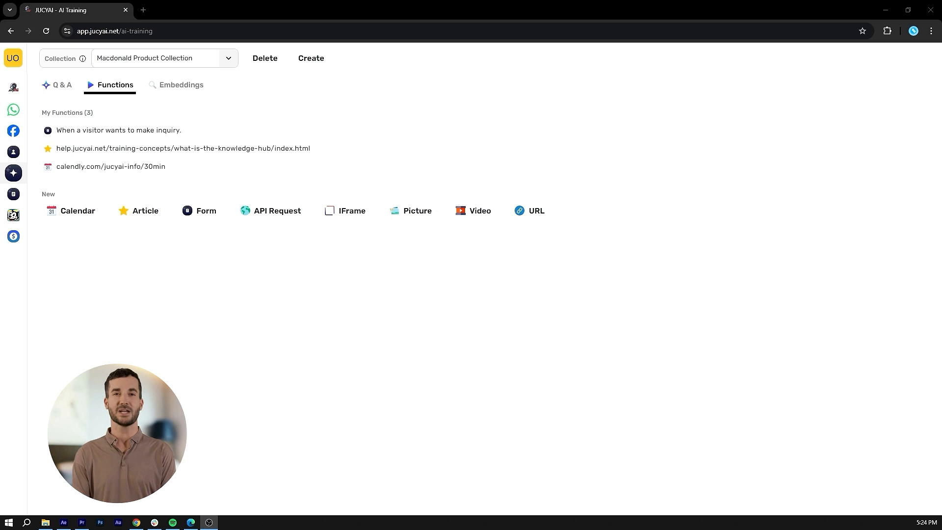
{"action": "left_click", "coordinate": [345, 211]}
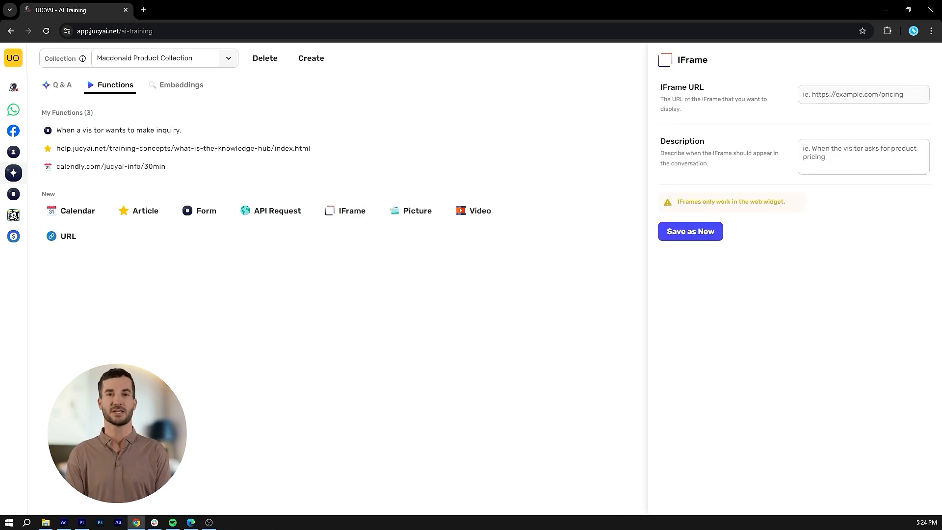